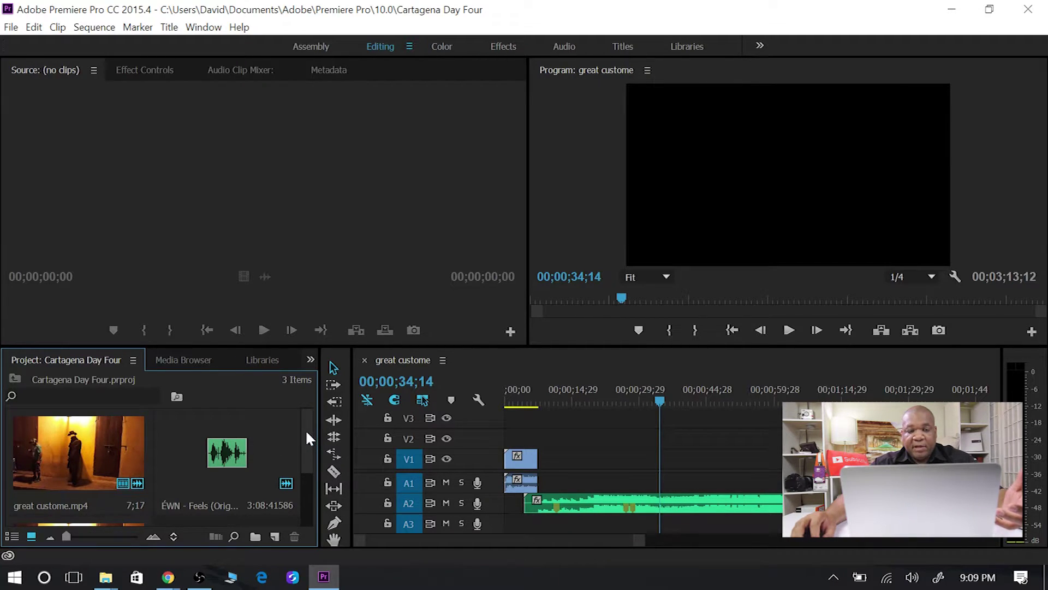
drag(307, 428, 297, 493)
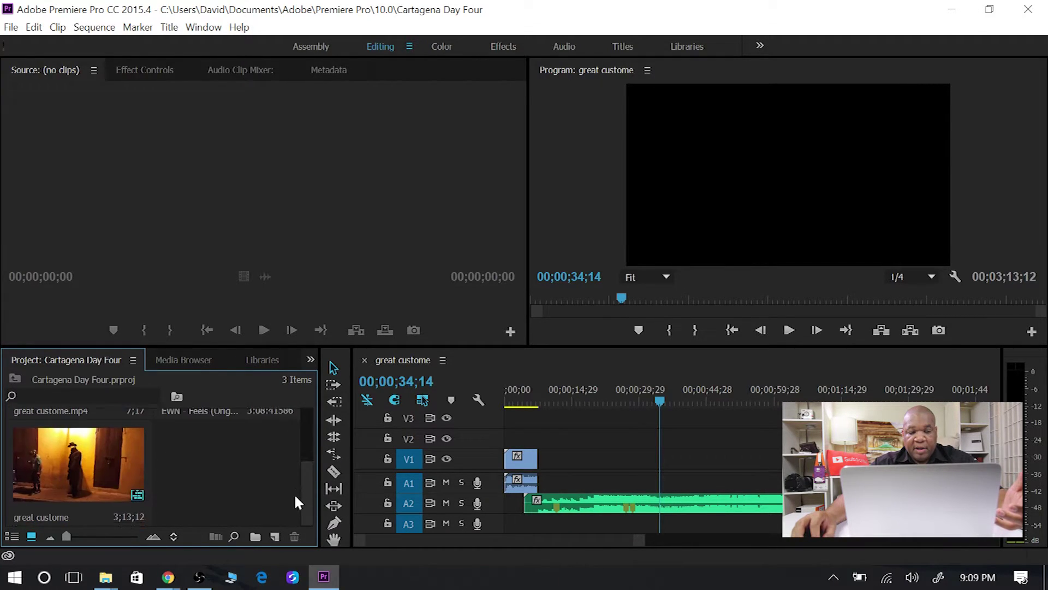
Import the 'Day three colombia' video from the Desktop through the Import dialog.
double_click(242, 463)
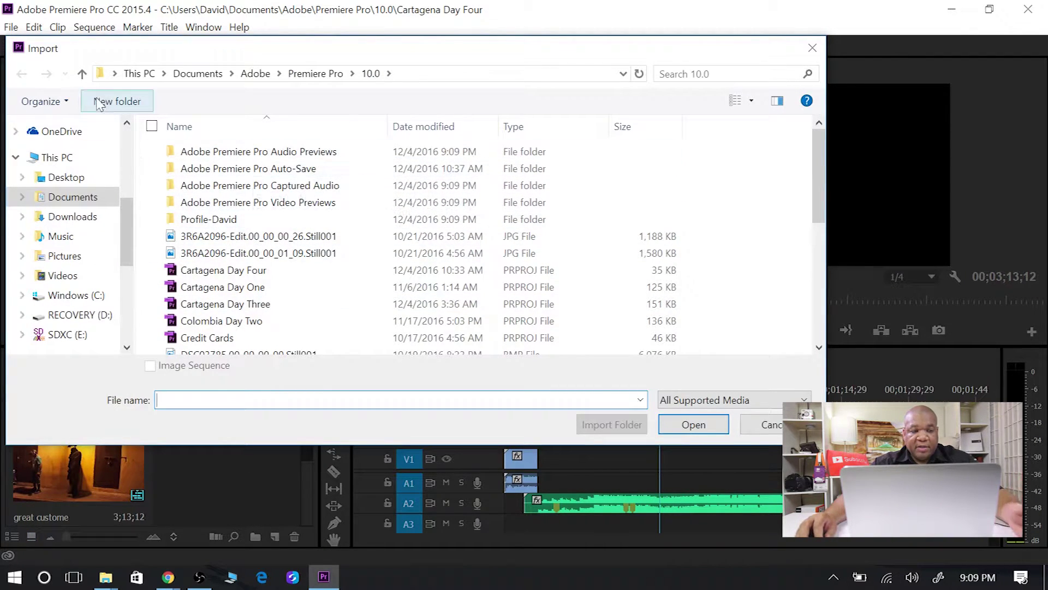
click(67, 177)
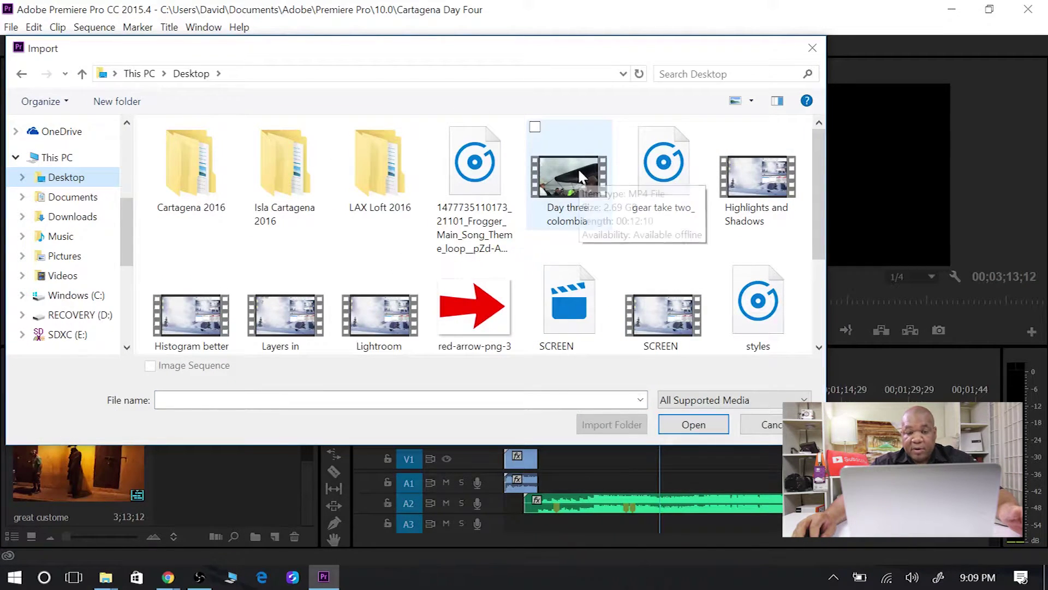
click(581, 182)
click(693, 424)
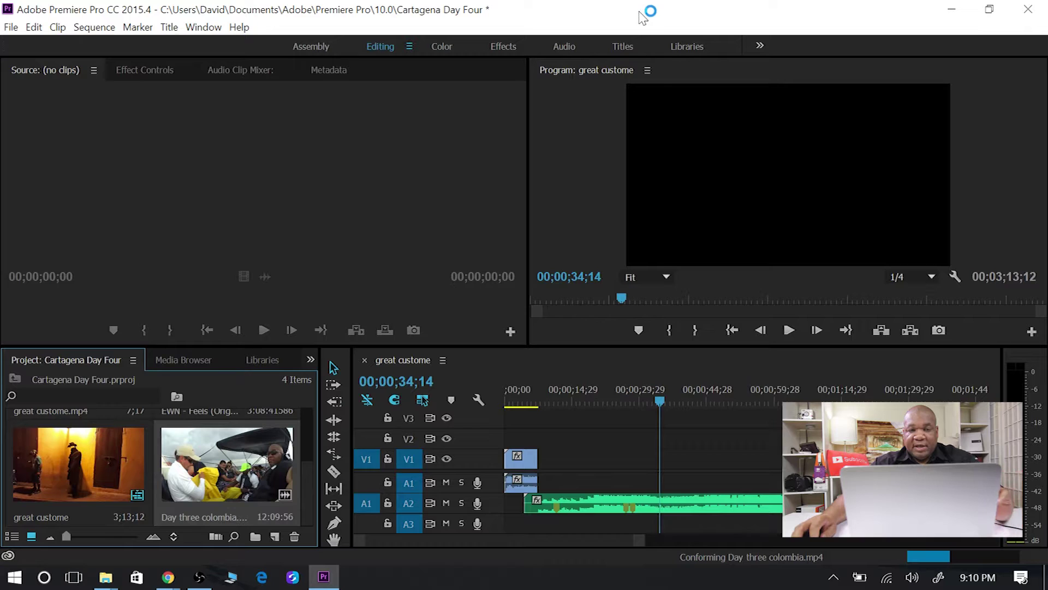
Snap Premiere to the right half and drag 'Day three colombia' from the desktop into the bin.
drag(643, 17, 1047, 25)
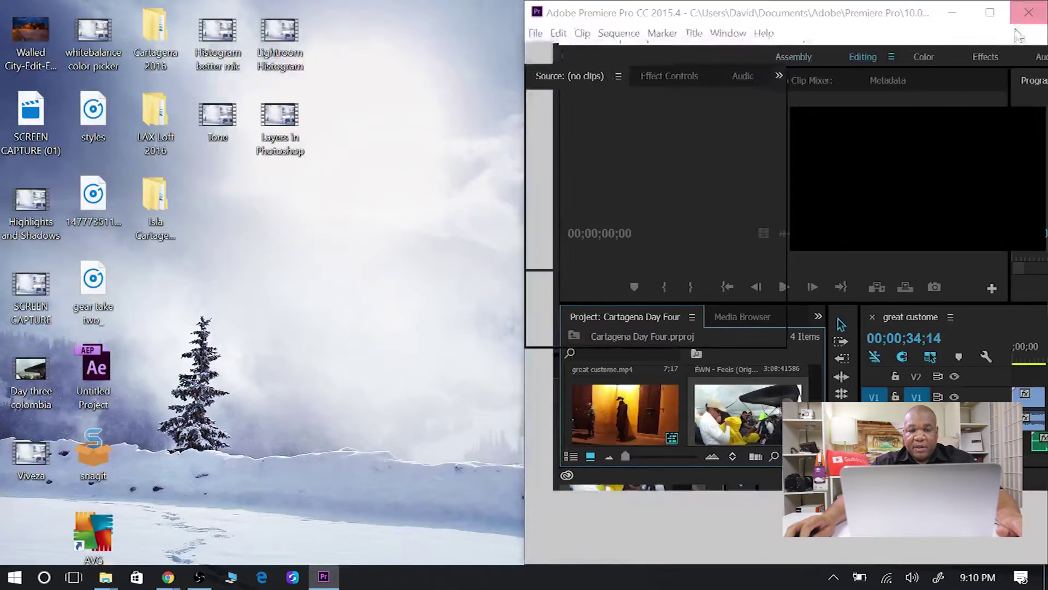
click(310, 255)
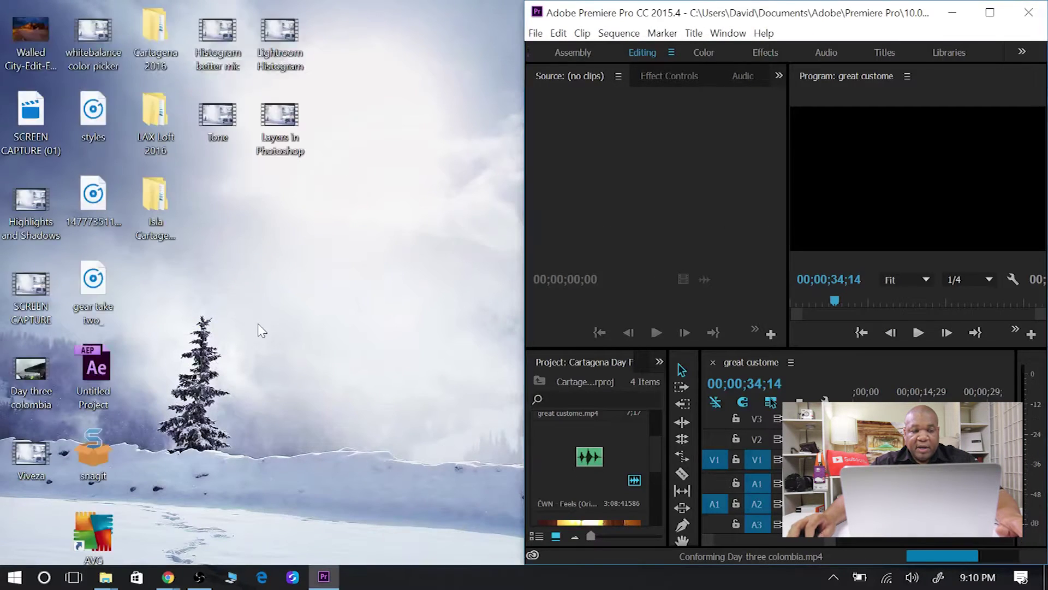
click(33, 368)
drag(30, 366, 565, 441)
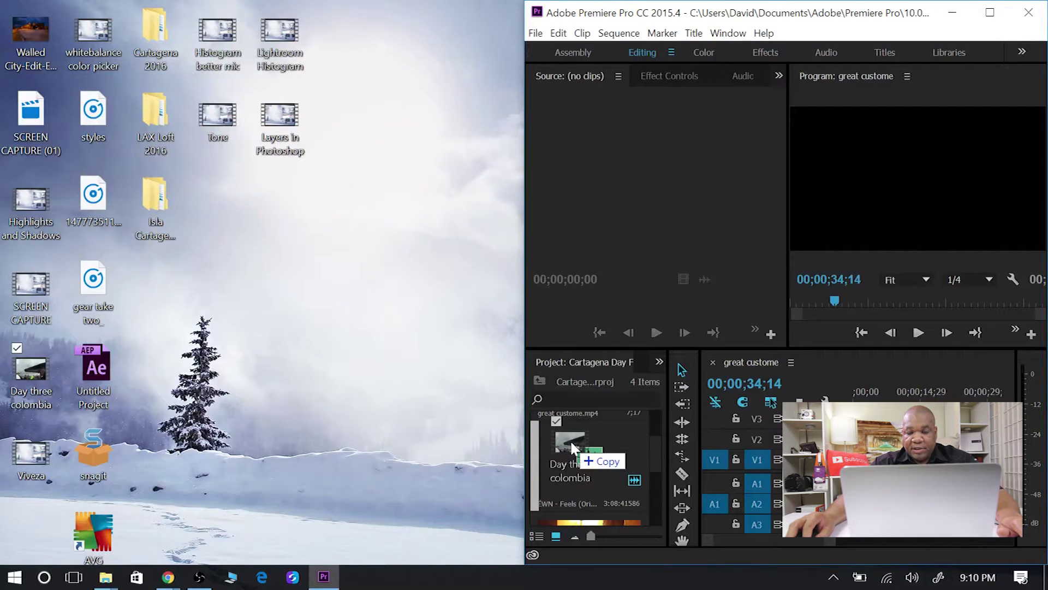
drag(571, 439, 570, 440)
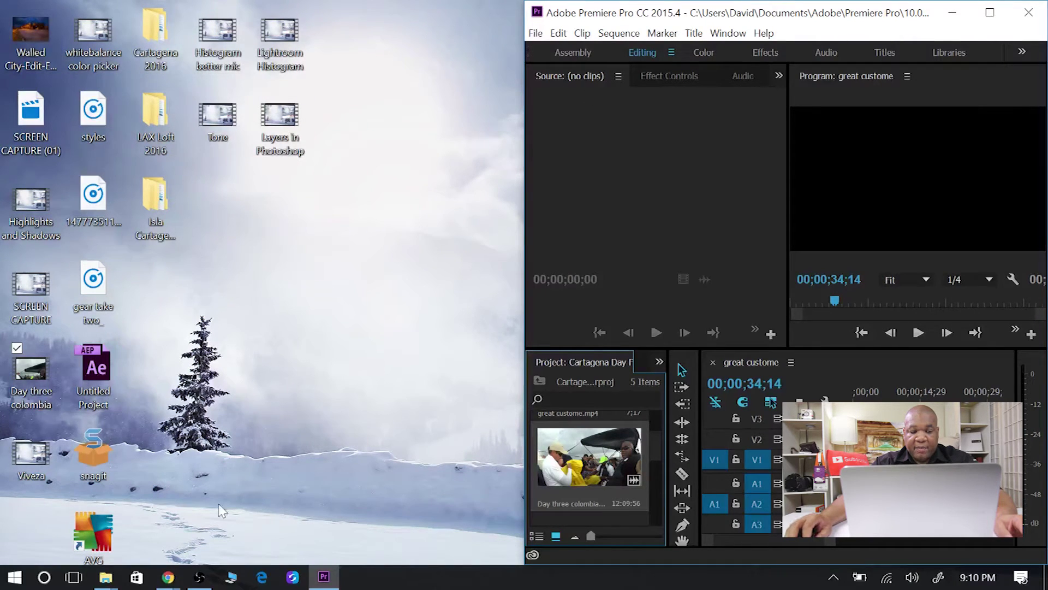
click(106, 578)
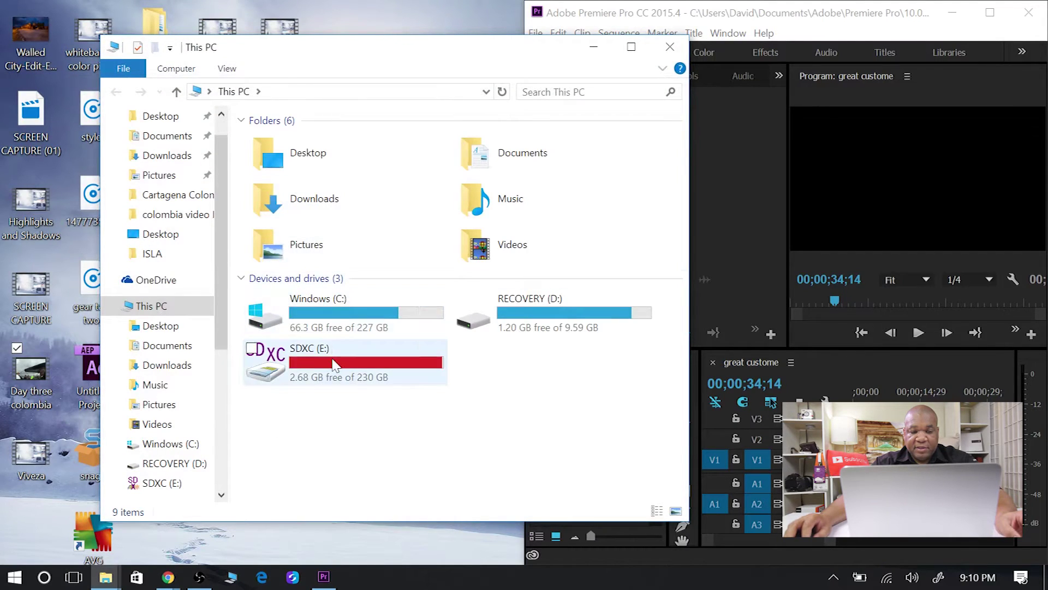
Open SDXC (E:) > Cartagena Colombia and snap File Explorer to the left half.
double_click(338, 362)
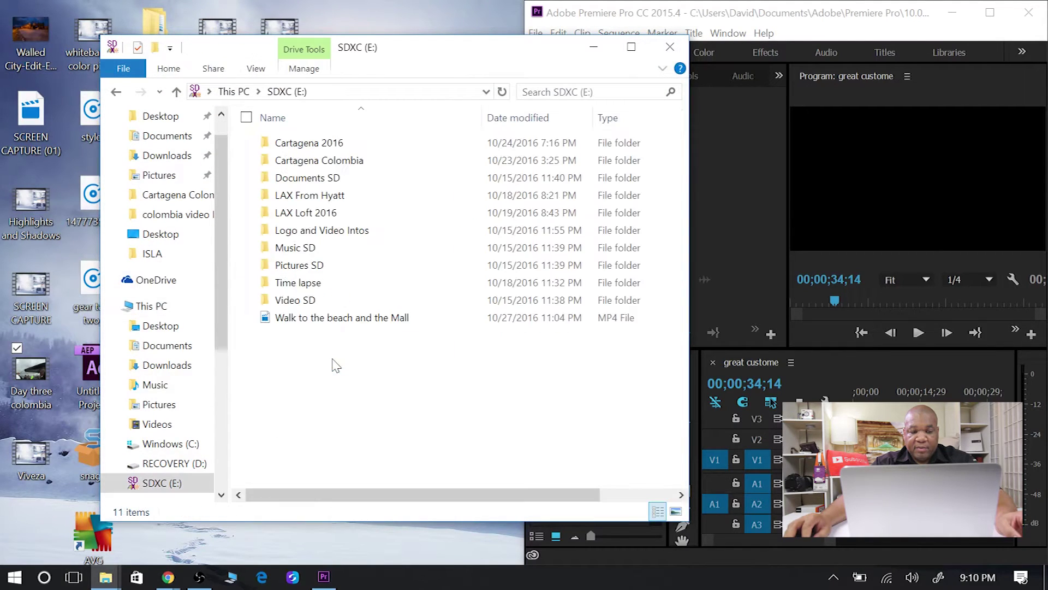
double_click(319, 160)
drag(506, 51, 4, 123)
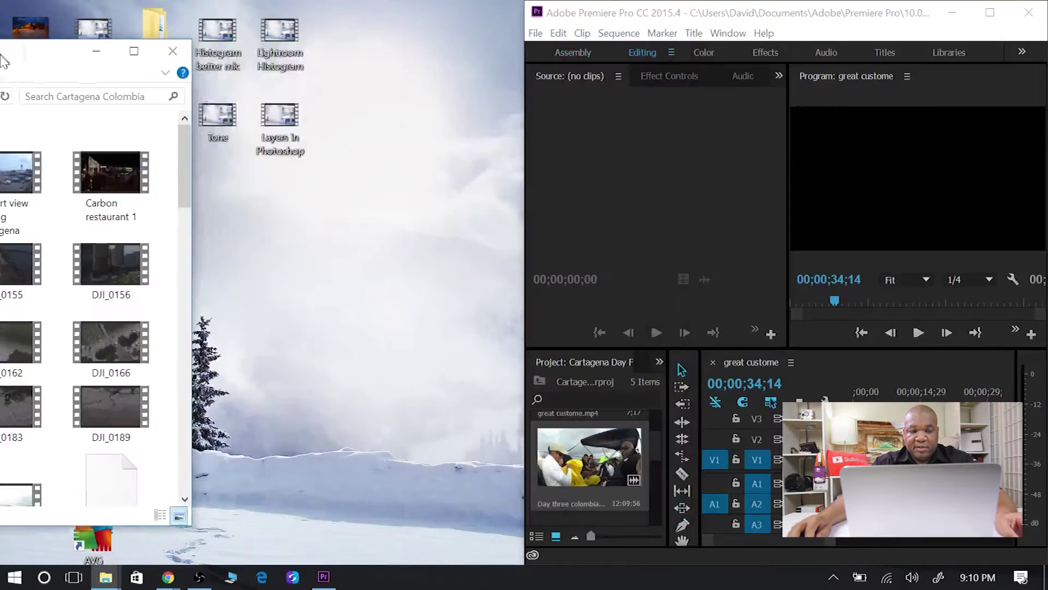
drag(514, 156, 508, 296)
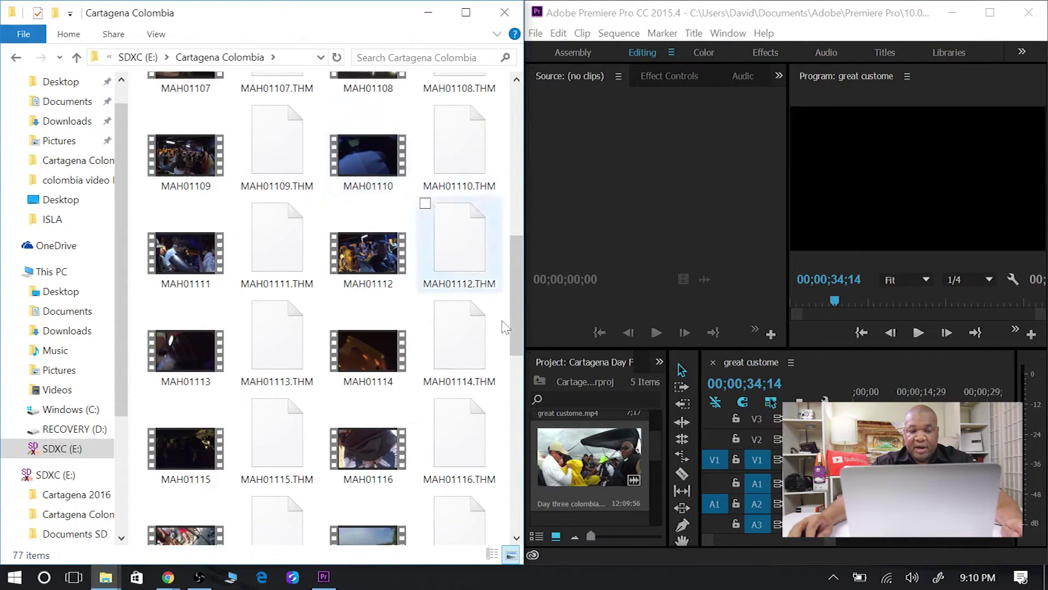
Drag clips MAH01110 and MAH01116 into the Premiere bin, then restore the editor to full screen.
drag(368, 156, 567, 466)
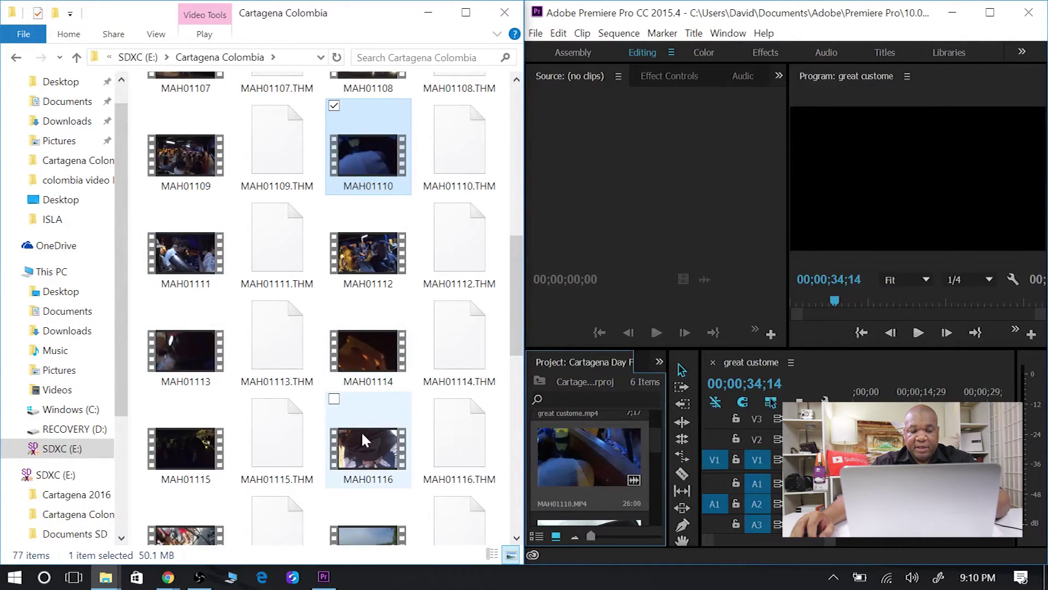
drag(366, 450, 604, 471)
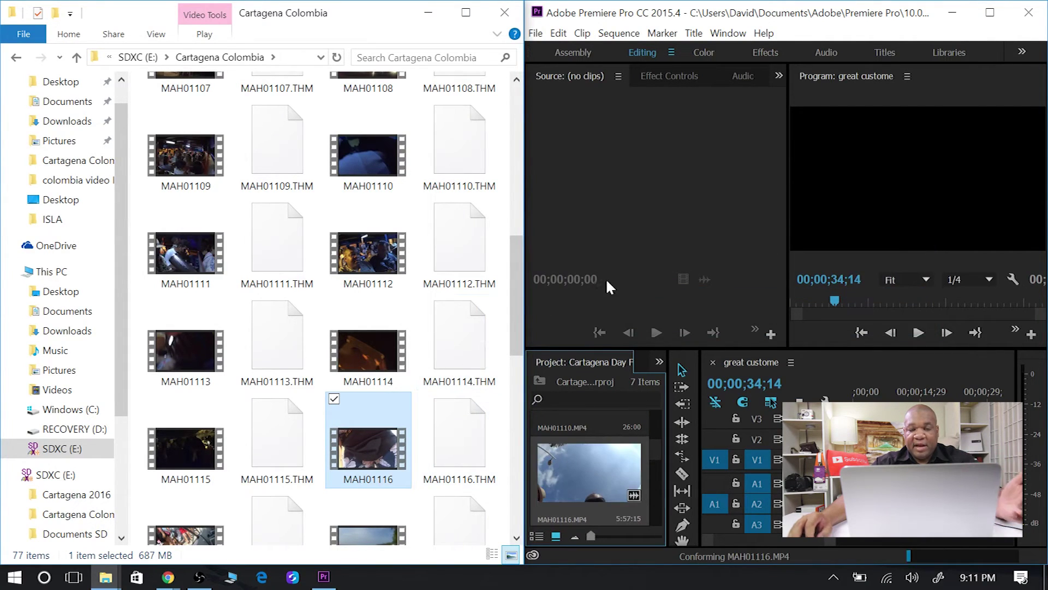
click(989, 12)
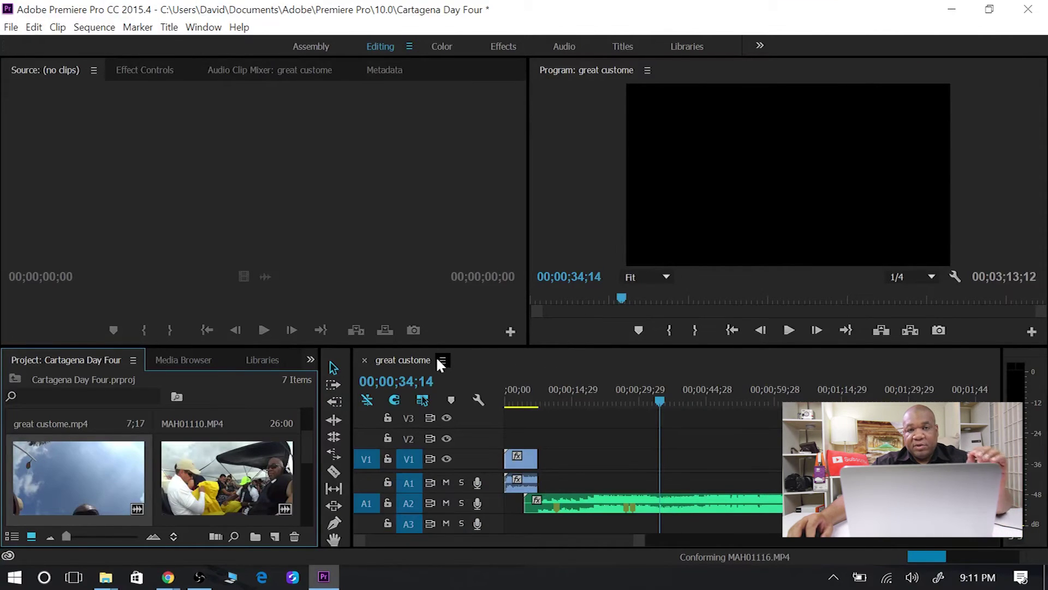